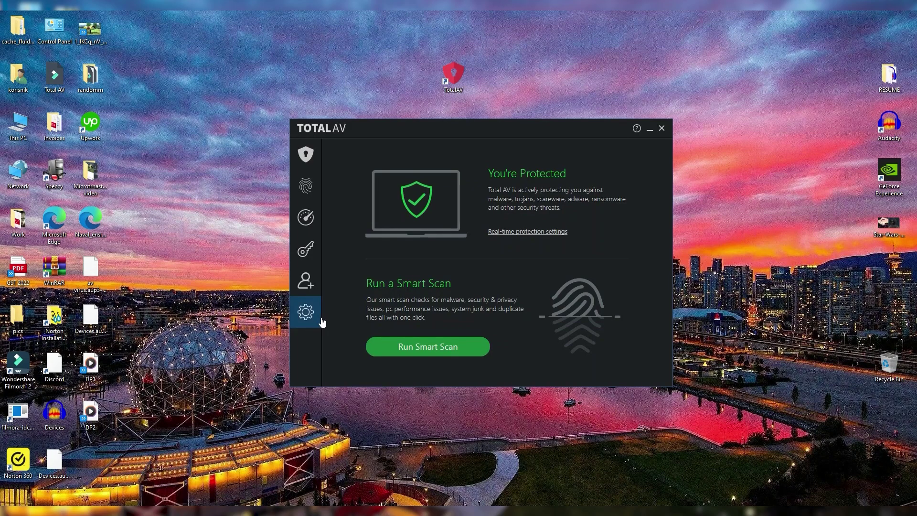
Open TotalAV Settings from the sidebar gear icon.
left_click(307, 315)
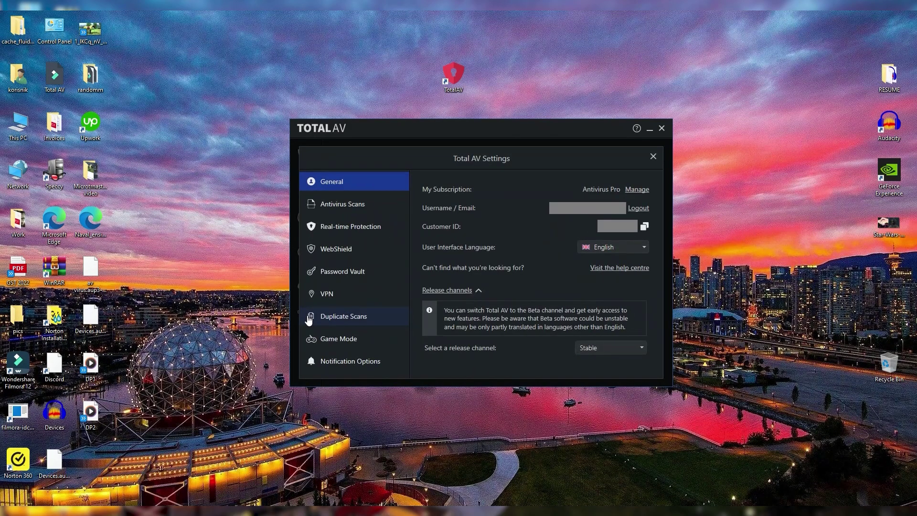
Show Real-time Protection and review file types, keeping Quarantine as the virus action.
left_click(340, 236)
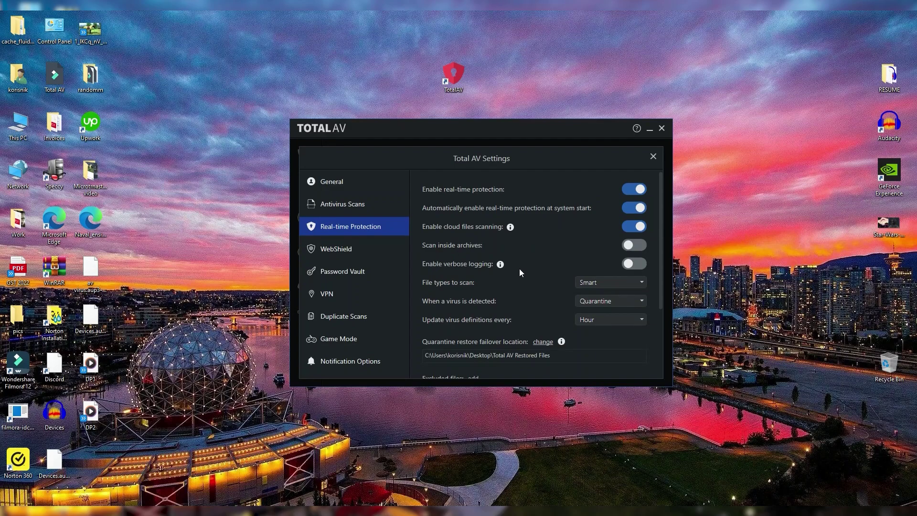
left_click(592, 286)
left_click(585, 301)
left_click(592, 312)
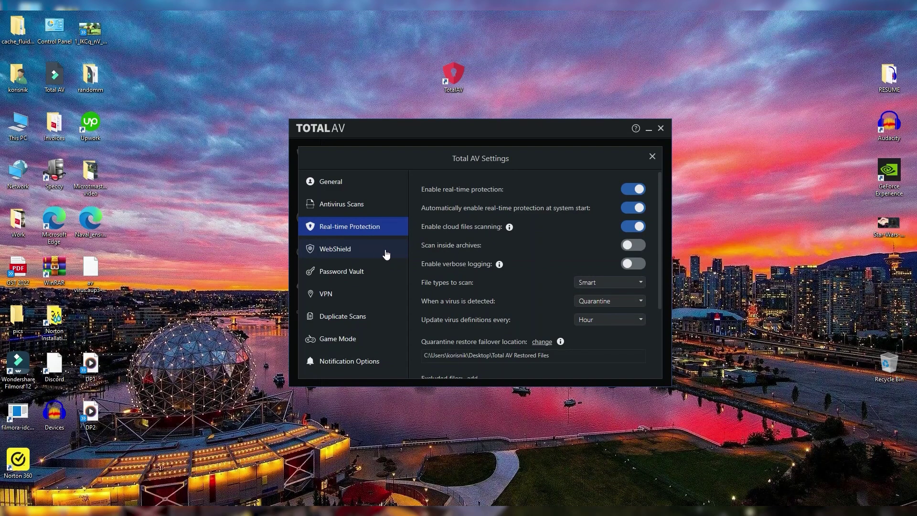
Switch the Settings page to WebShield.
left_click(332, 252)
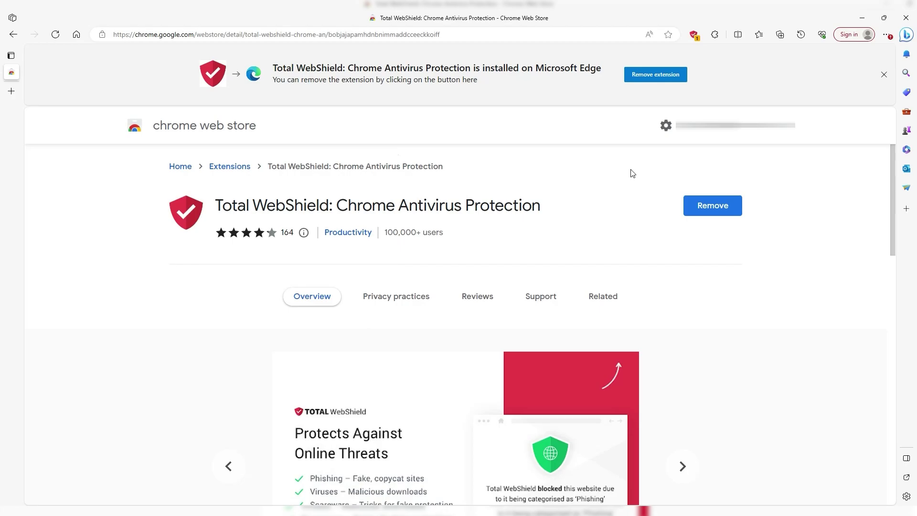
Check the Total WebShield extension's safety verdict from the Edge toolbar.
left_click(693, 36)
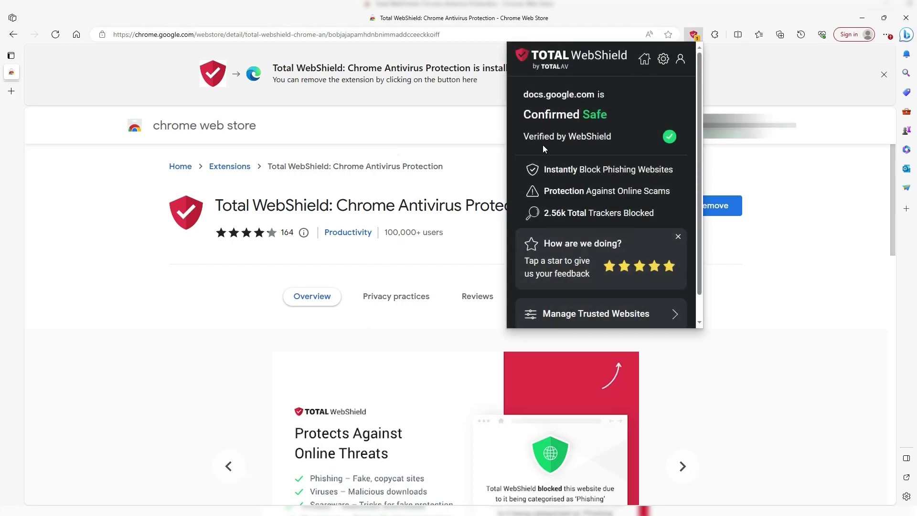
scroll(612, 156, "down", 1)
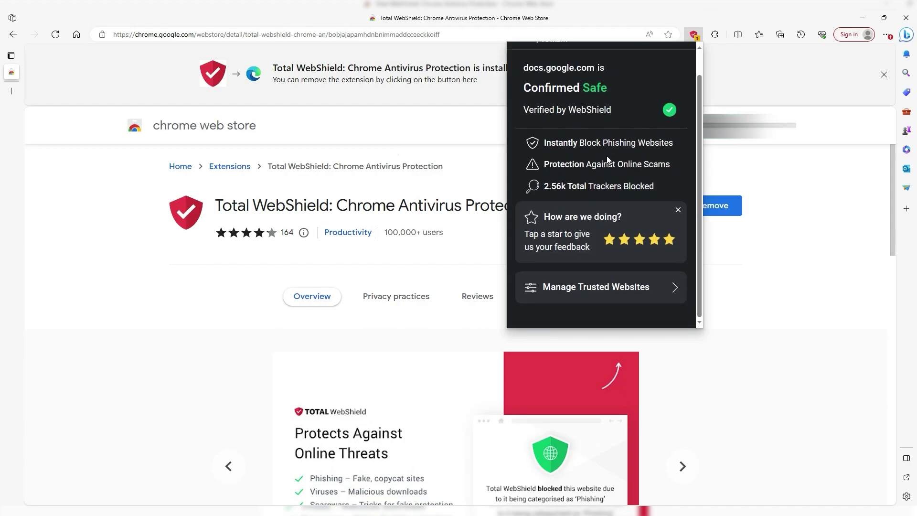
scroll(605, 156, "up", 1)
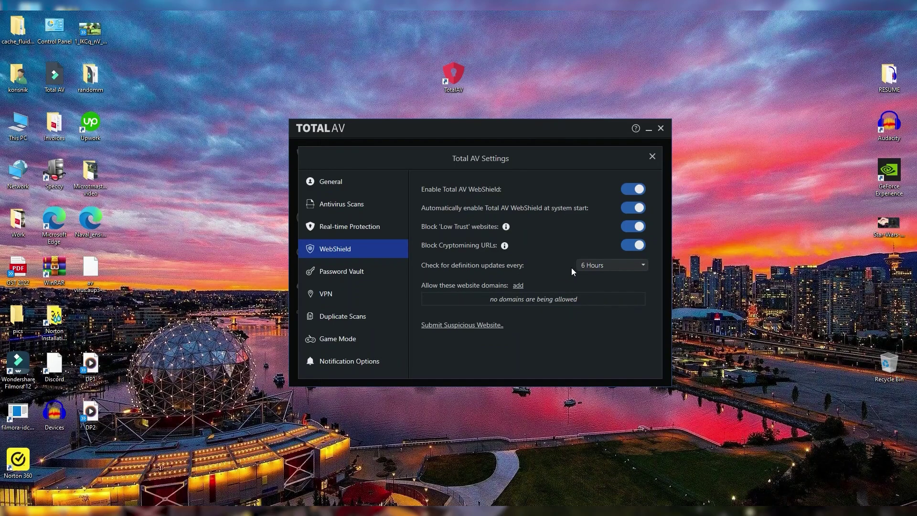
Review the definition update frequency choices, leaving it at 6 hours.
left_click(594, 267)
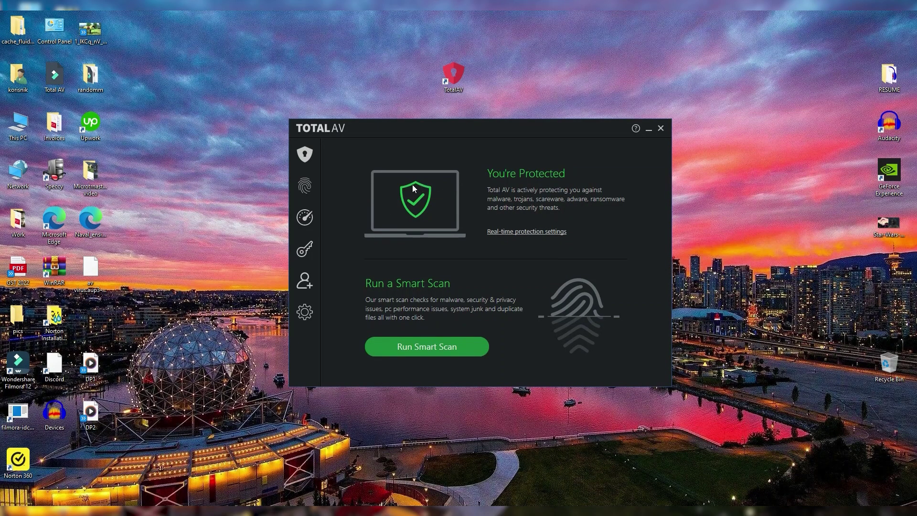
Open the Internet Security flyout and its VPN location chooser.
left_click_drag(476, 129, 477, 126)
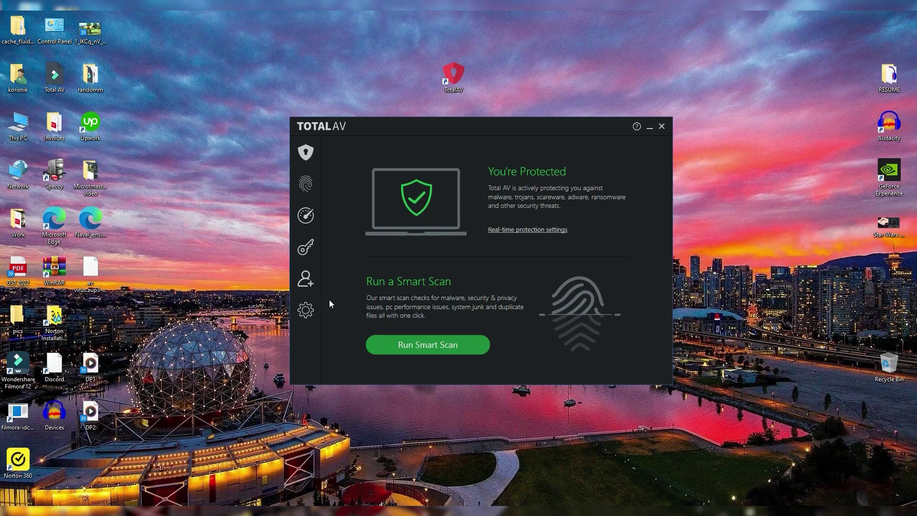
mouse_move(305, 185)
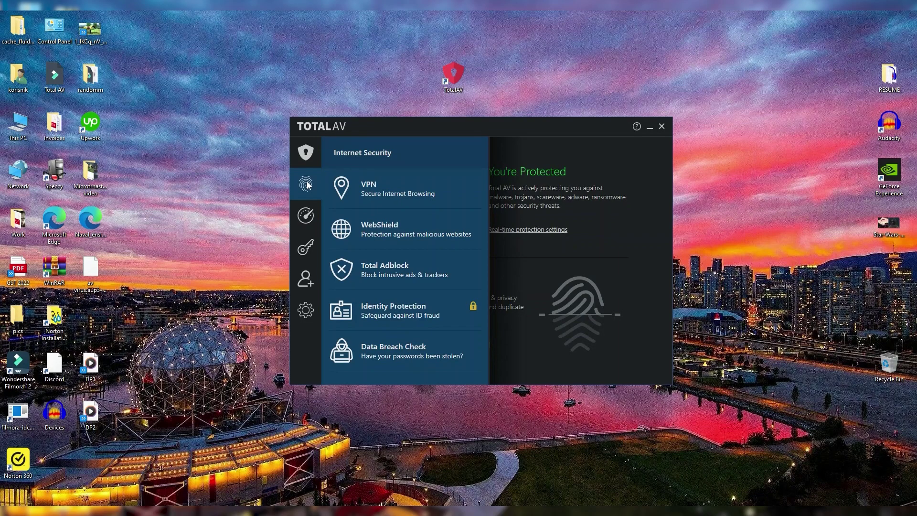
left_click(377, 188)
scroll(574, 241, "down", 1)
scroll(573, 241, "down", 1)
scroll(566, 227, "down", 1)
scroll(567, 252, "down", 1)
scroll(567, 241, "down", 1)
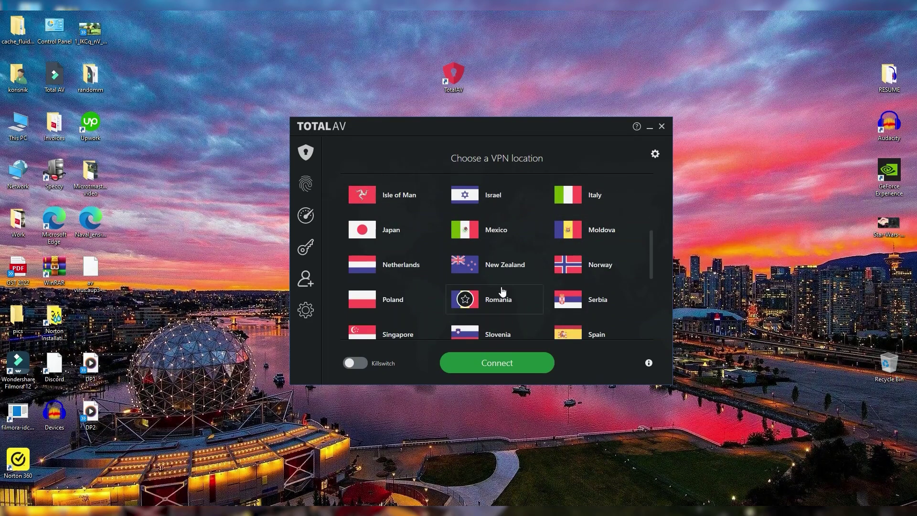
scroll(420, 302, "down", 1)
scroll(420, 301, "up", 3)
scroll(416, 296, "up", 4)
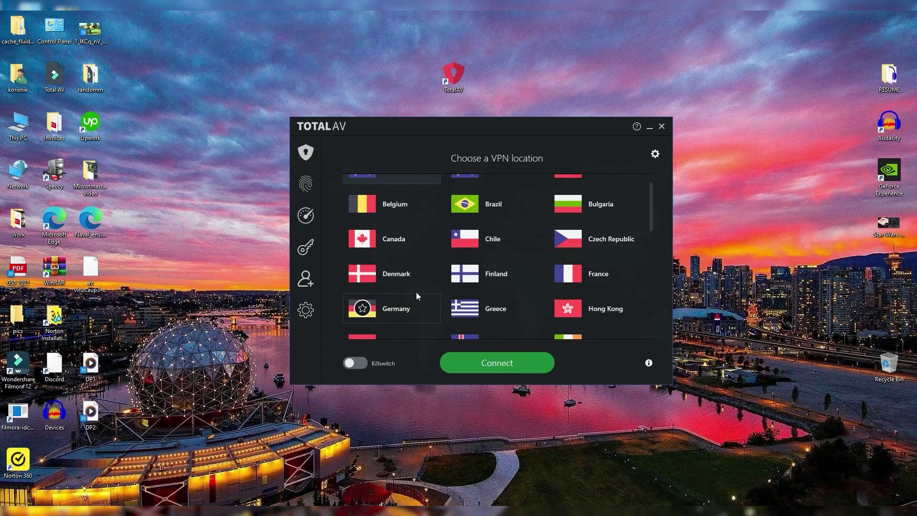
scroll(416, 292, "up", 1)
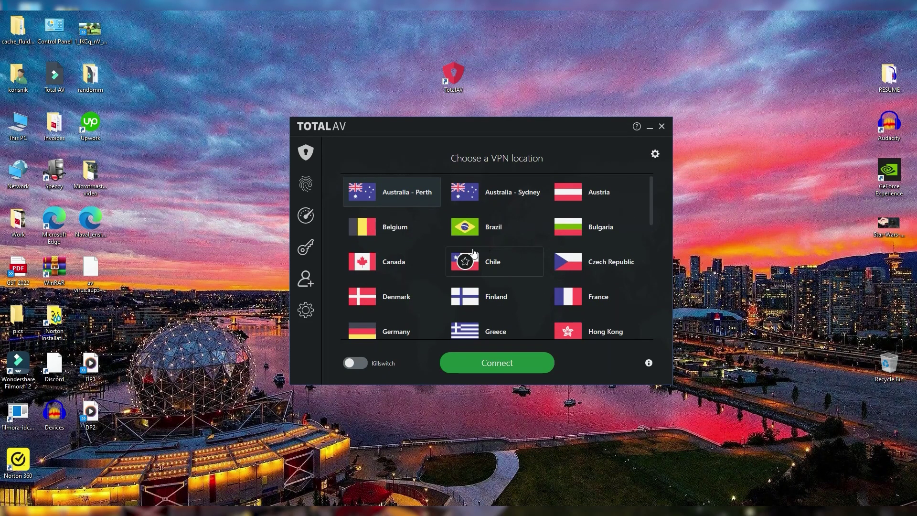
scroll(403, 268, "down", 1)
scroll(423, 263, "down", 5)
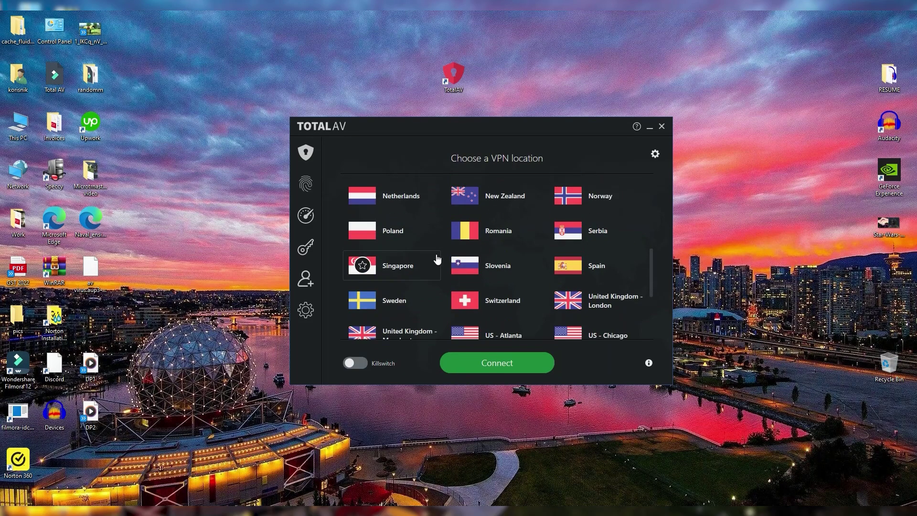
scroll(436, 257, "down", 3)
scroll(436, 258, "up", 10)
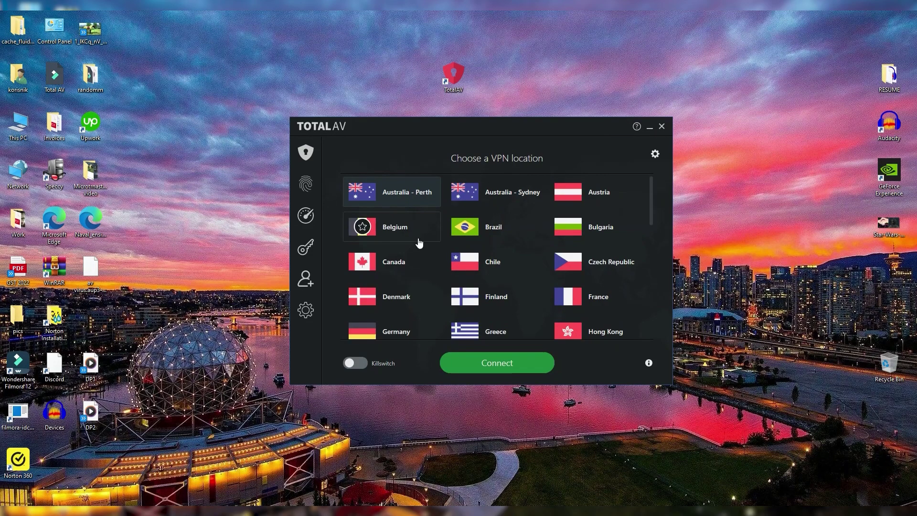
Pick Belgium as the VPN location and connect.
left_click(398, 233)
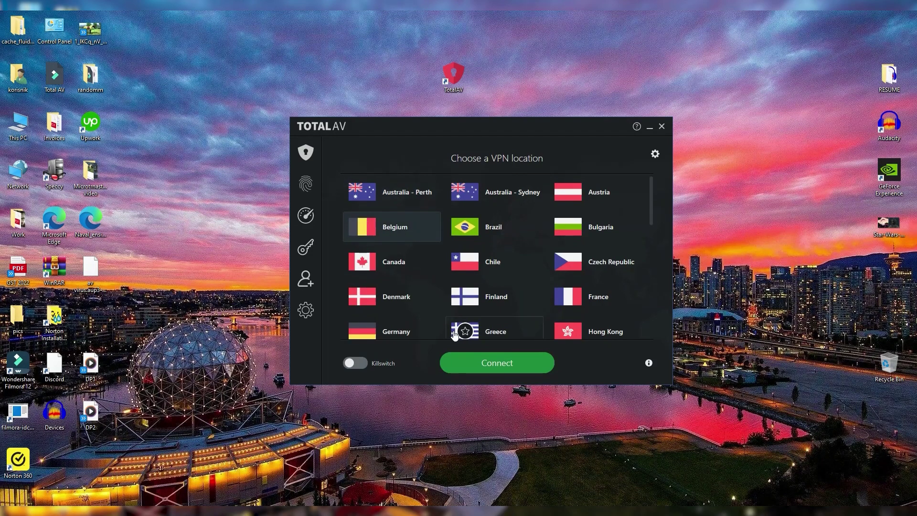
left_click(480, 365)
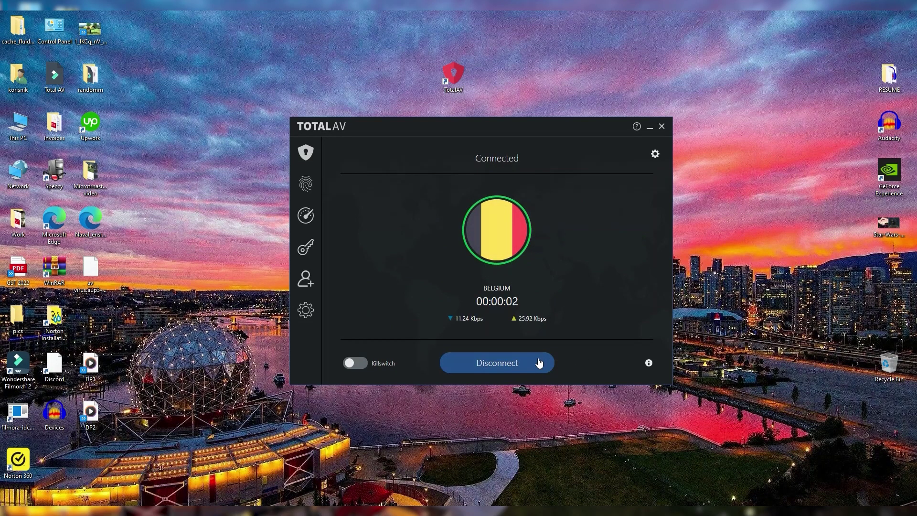
Disconnect the Belgium VPN connection.
left_click(492, 367)
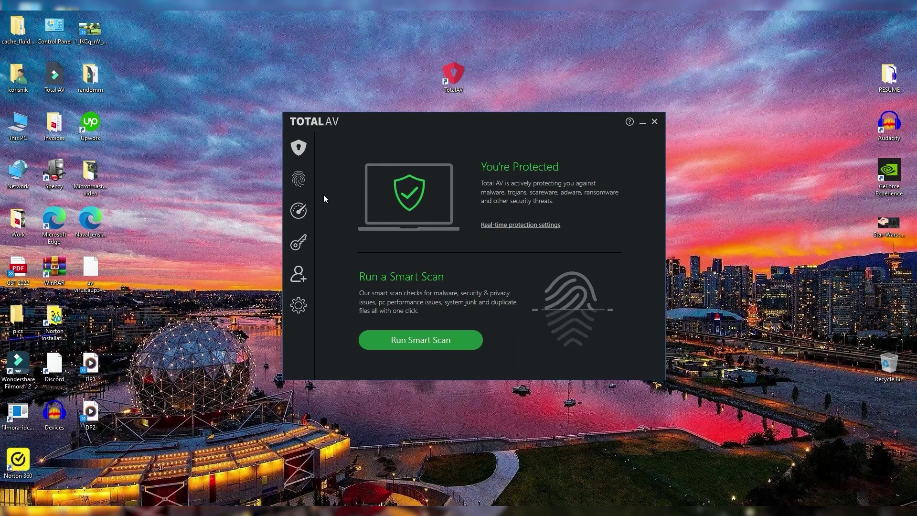
mouse_move(305, 183)
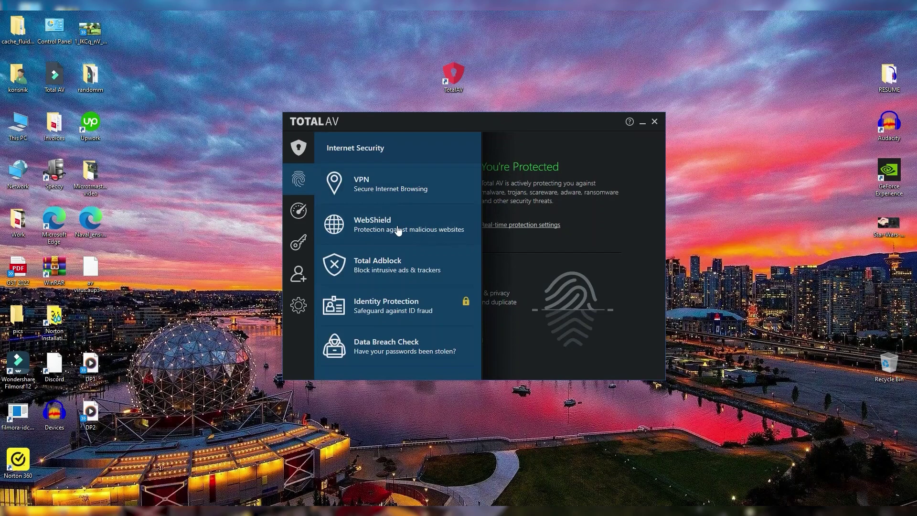
Open Identity Protection from the Internet Security flyout.
left_click(409, 310)
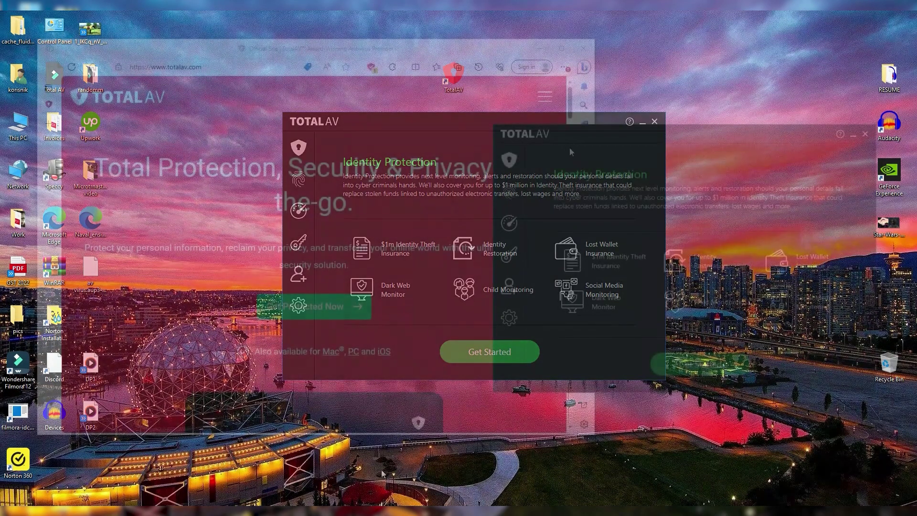
mouse_move(571, 132)
left_mouse_down()
mouse_move(552, 123)
mouse_move(560, 132)
left_mouse_up()
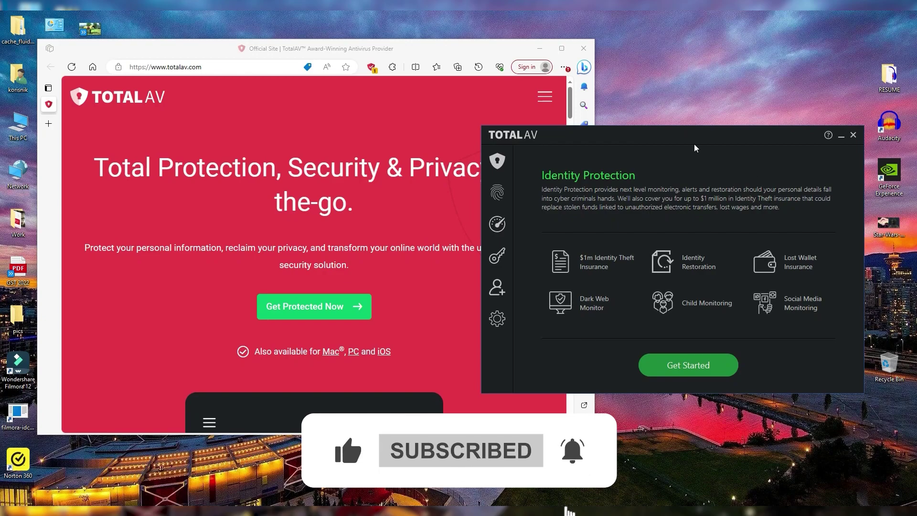
left_click_drag(625, 132, 608, 141)
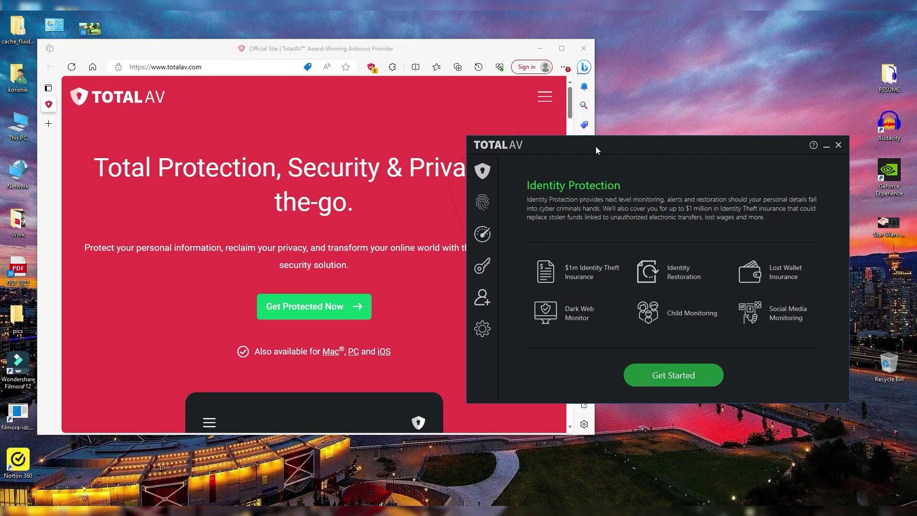